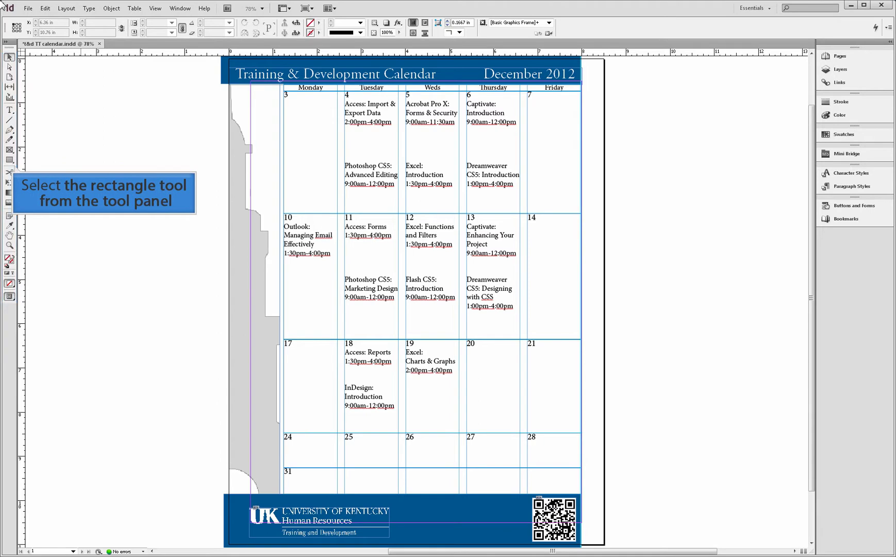
# Step: Draw a roughly 2.6 × 0.66 in empty rectangle in the blue footer beside the QR code
pyautogui.click(9, 160)
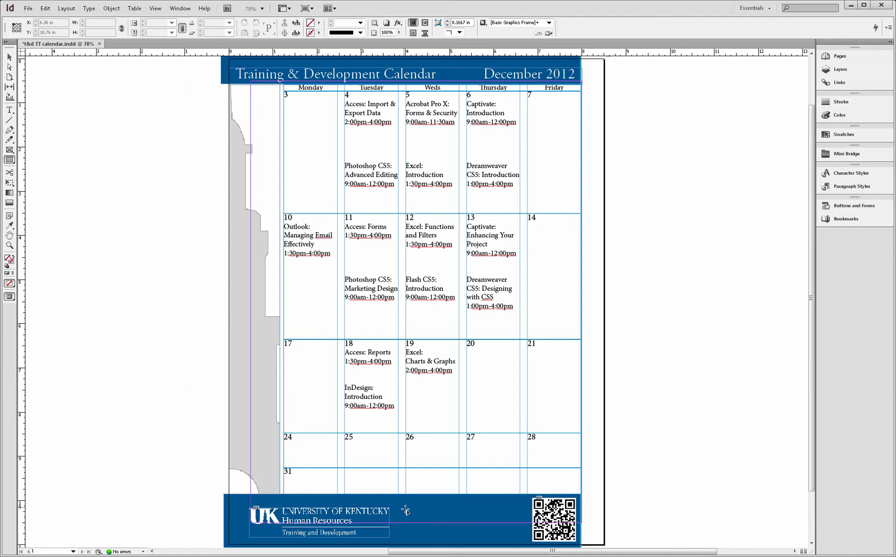
pyautogui.moveTo(495, 537); pyautogui.dragTo(517, 538)
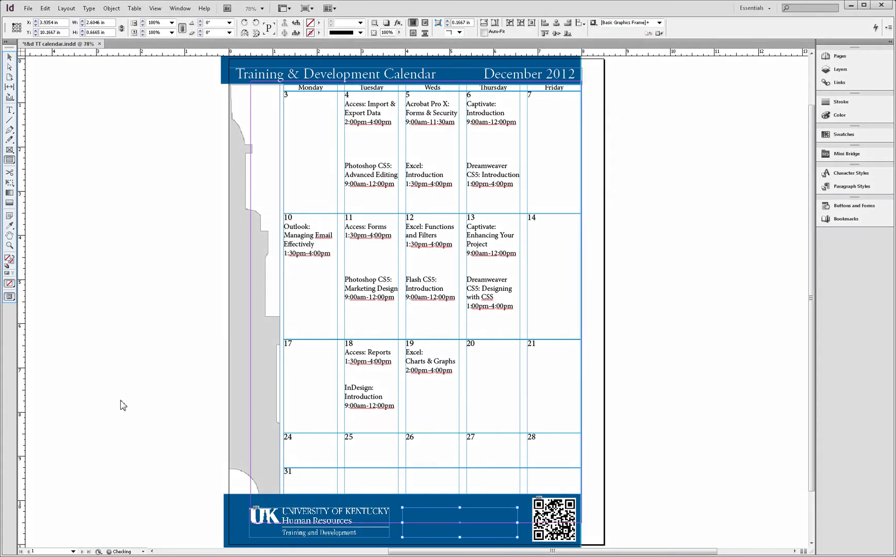
pyautogui.click(9, 58)
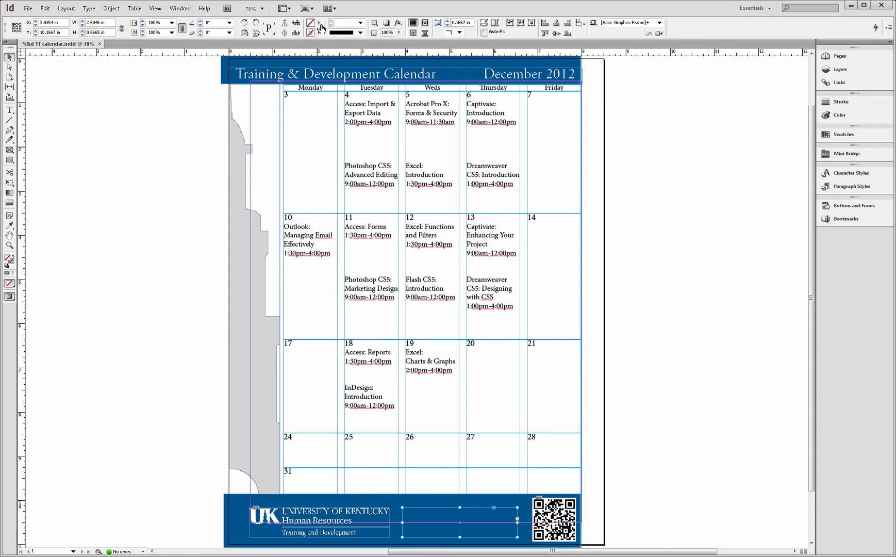
# Step: Fill the new footer rectangle with the white [Paper] swatch
pyautogui.click(319, 23)
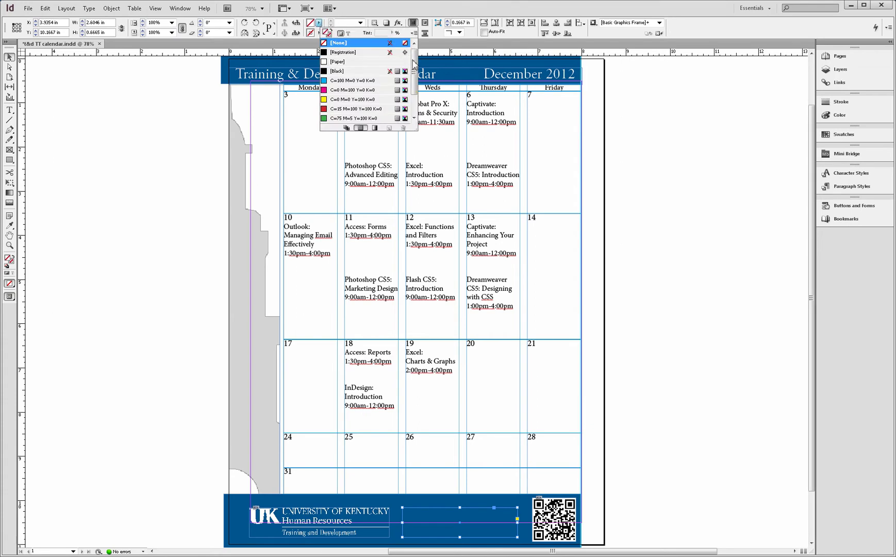
pyautogui.moveTo(416, 83)
pyautogui.mouseDown()
pyautogui.moveTo(418, 106)
pyautogui.moveTo(418, 83)
pyautogui.mouseUp()
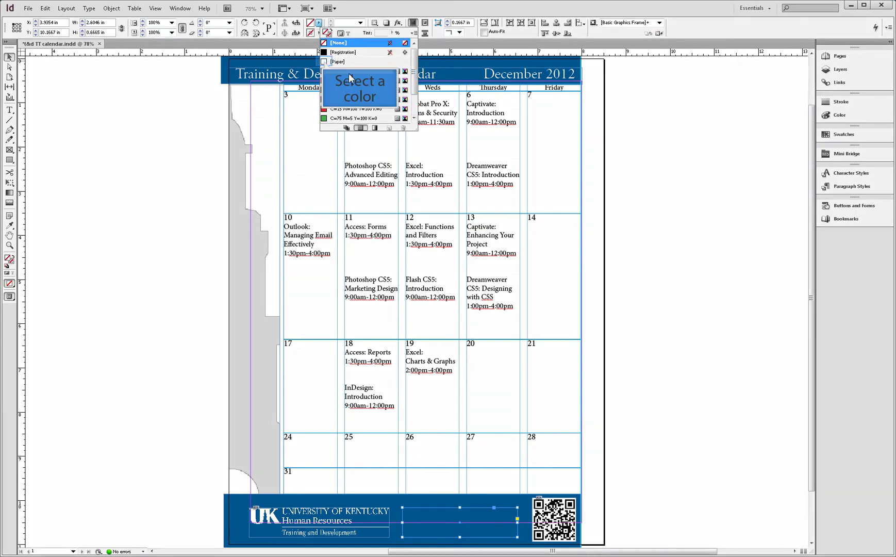
pyautogui.click(325, 63)
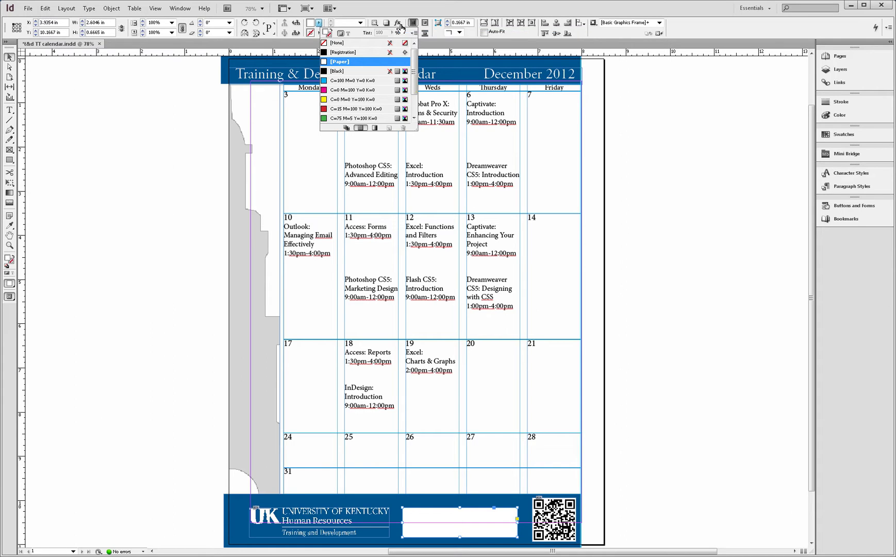
pyautogui.click(401, 25)
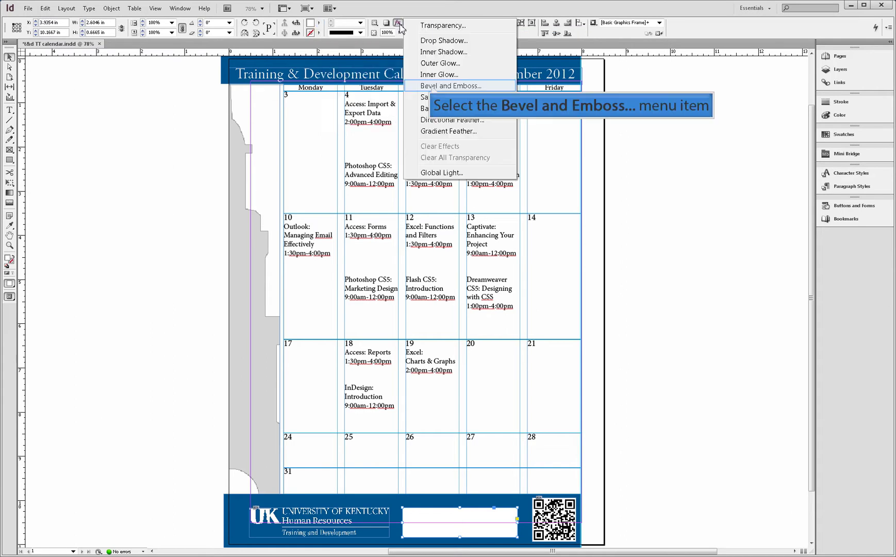
# Step: Apply a Bevel and Emboss effect with Chisel Hard technique to the white rectangle
pyautogui.click(432, 87)
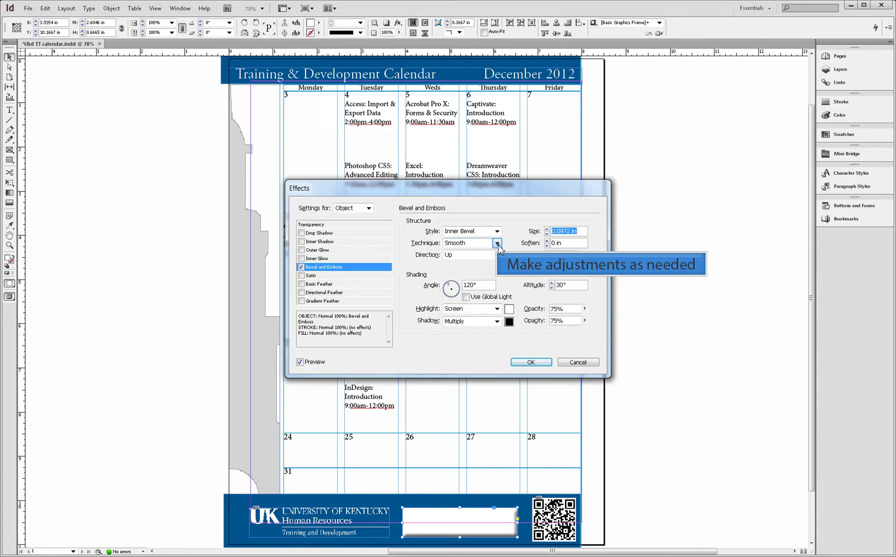
pyautogui.click(498, 244)
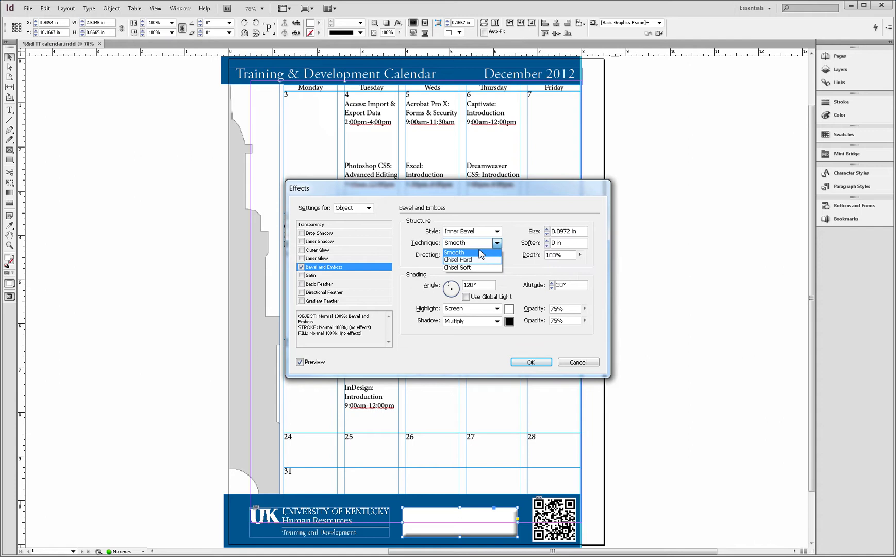
pyautogui.click(476, 260)
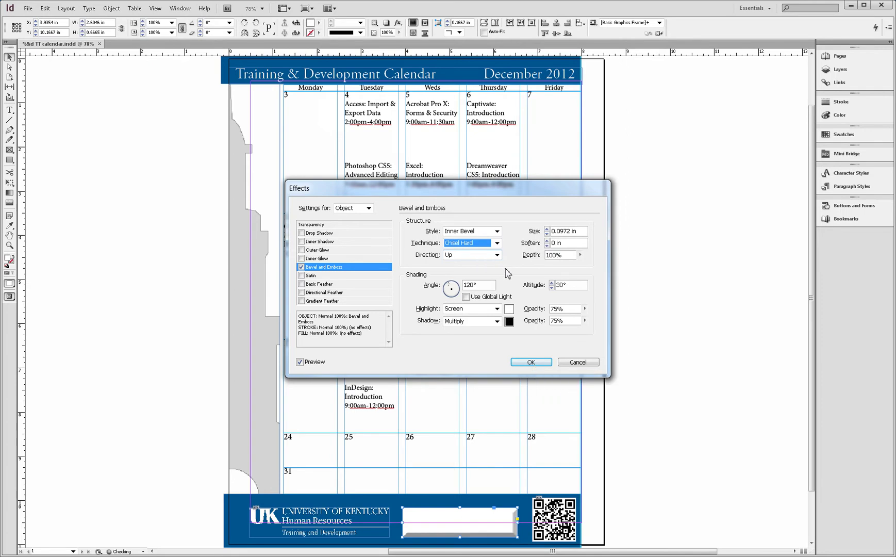
pyautogui.click(532, 363)
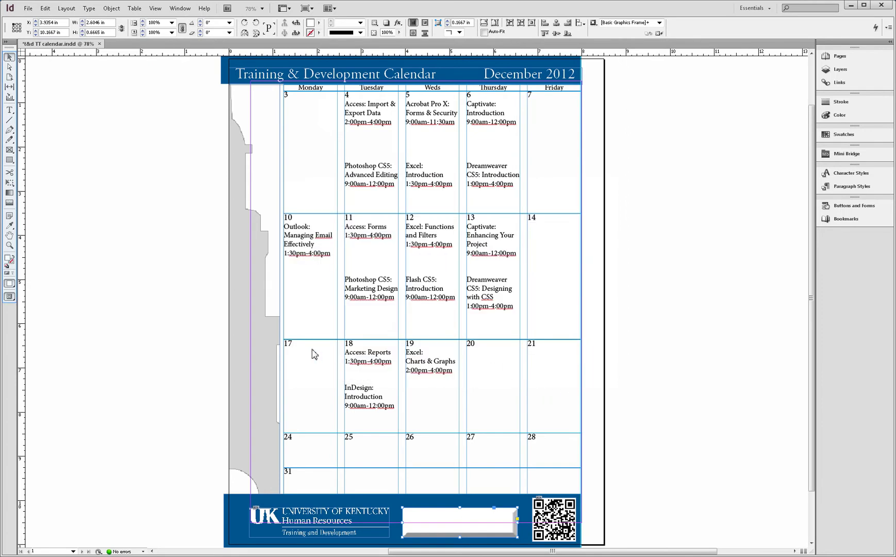
# Step: Type 'Register' in the footer rectangle, set it to 30 pt and centre it
pyautogui.click(10, 110)
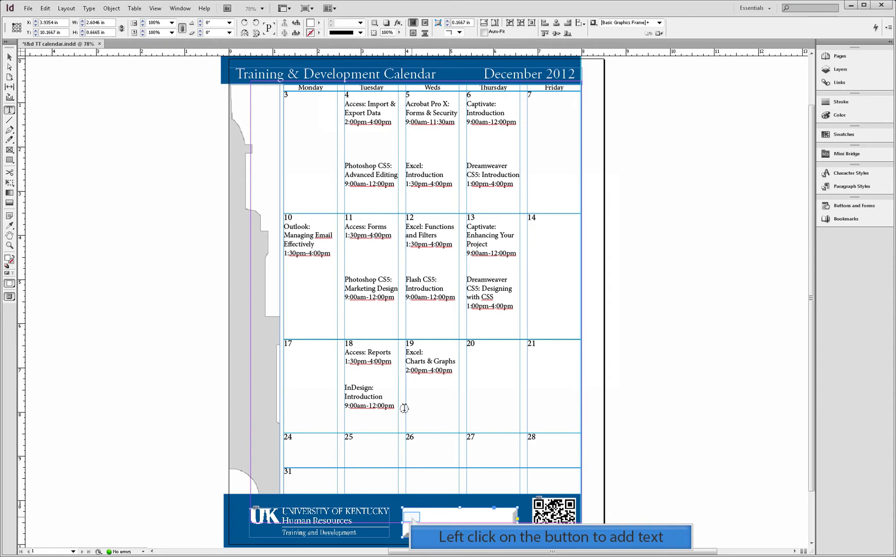
pyautogui.click(413, 516)
pyautogui.write('Register')
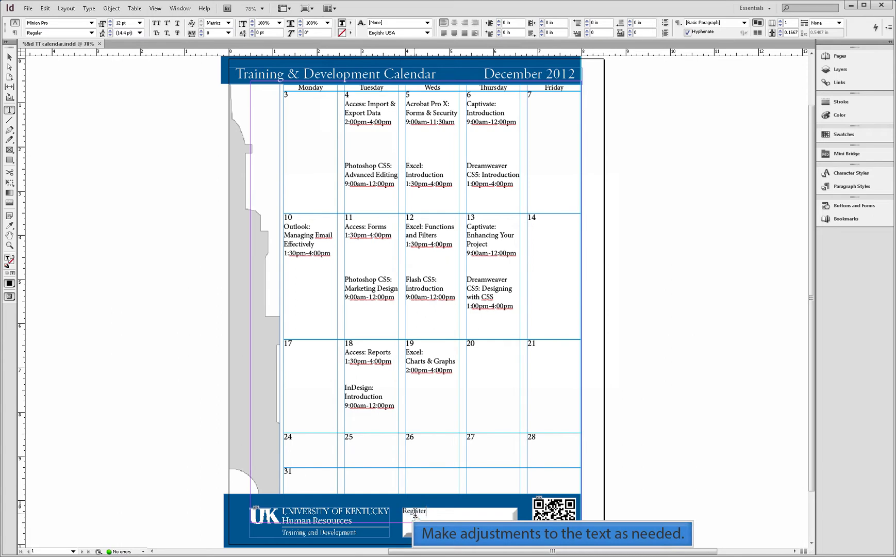
pyautogui.doubleClick(415, 512)
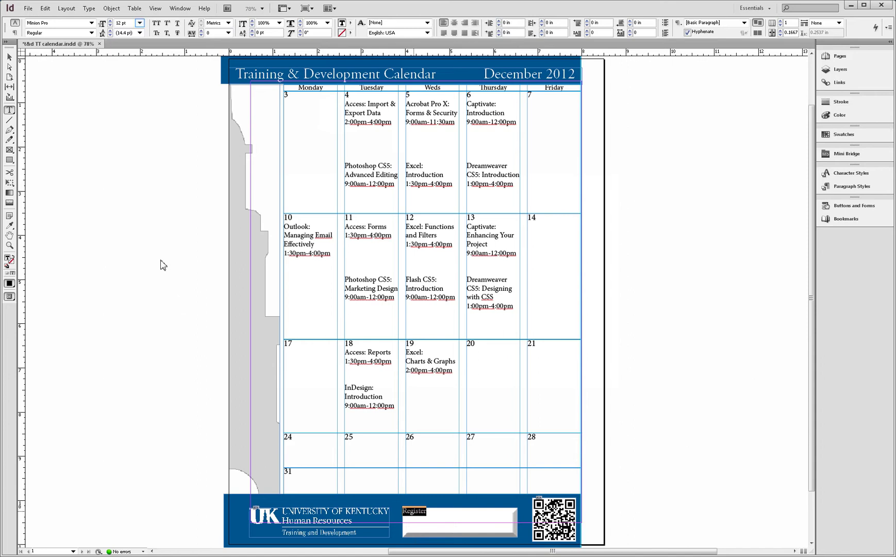
pyautogui.click(140, 23)
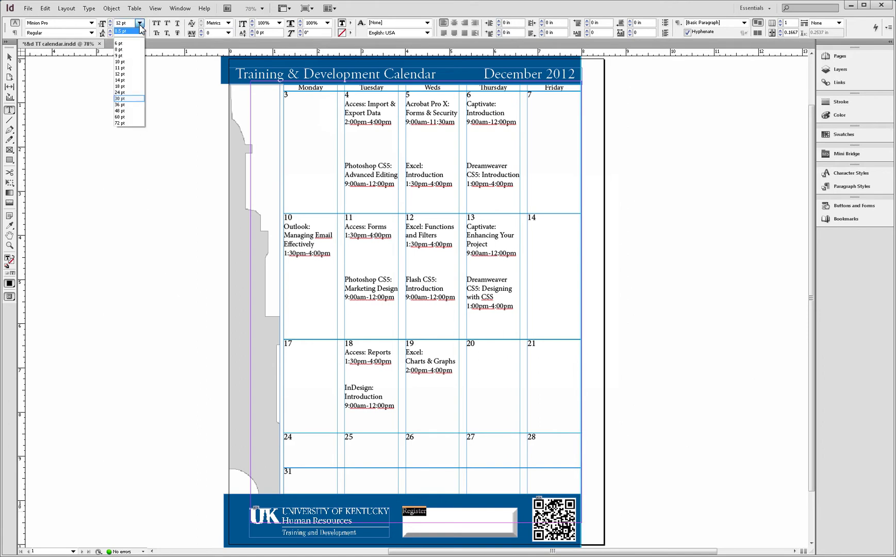
pyautogui.click(129, 98)
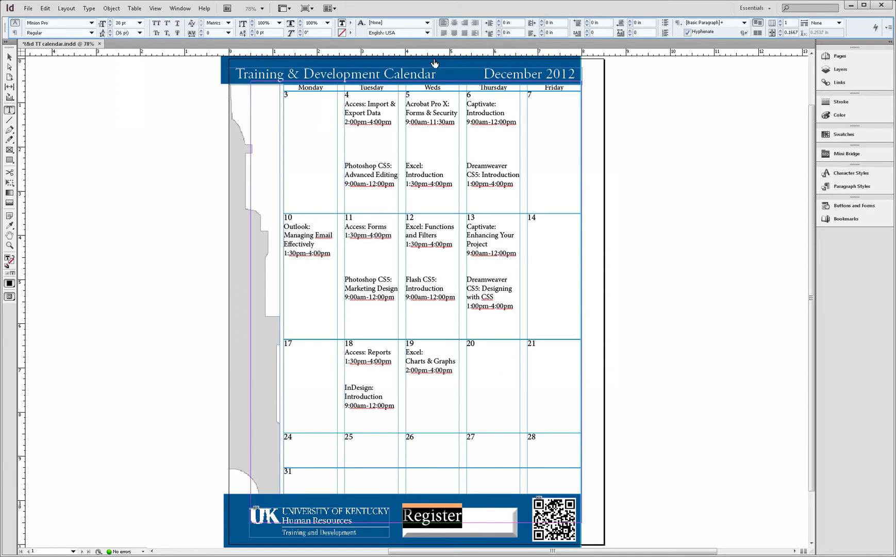
pyautogui.click(454, 24)
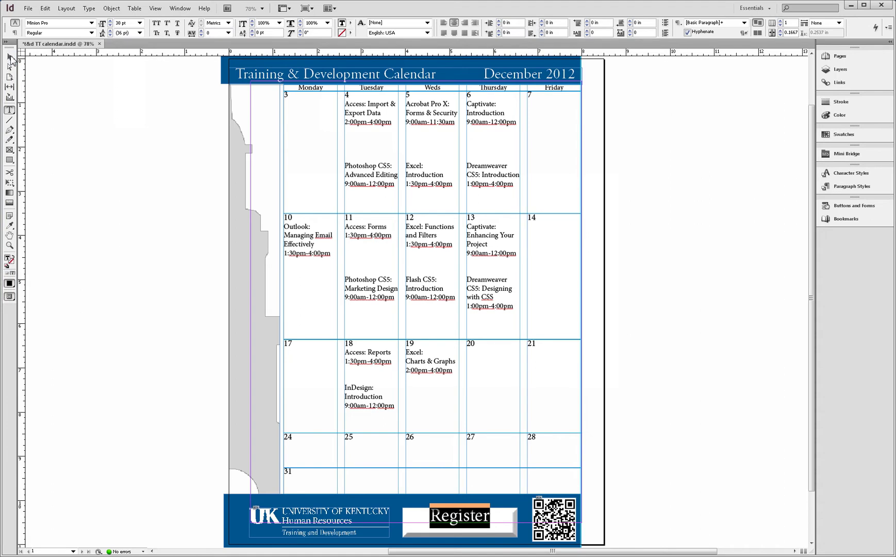
# Step: Convert the Register frame into an interactive button using Interactive > Convert to Button
pyautogui.click(11, 58)
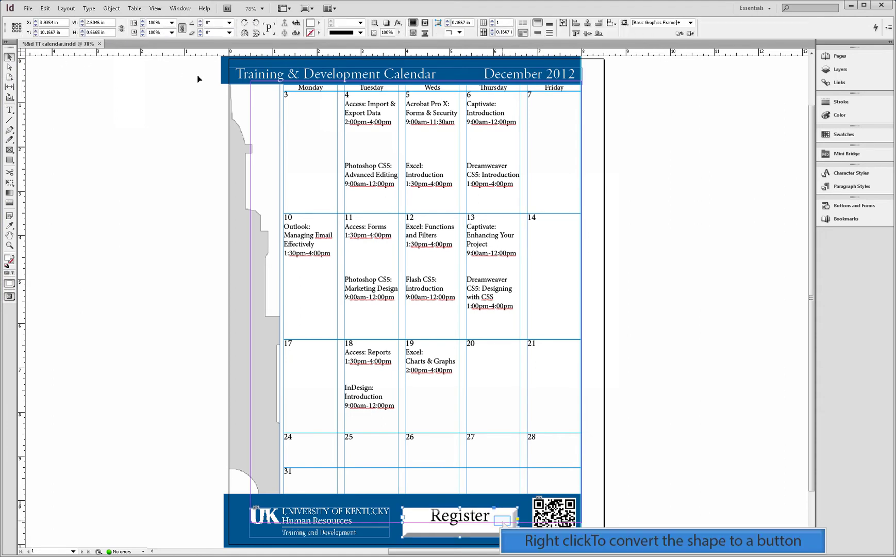
pyautogui.rightClick(504, 523)
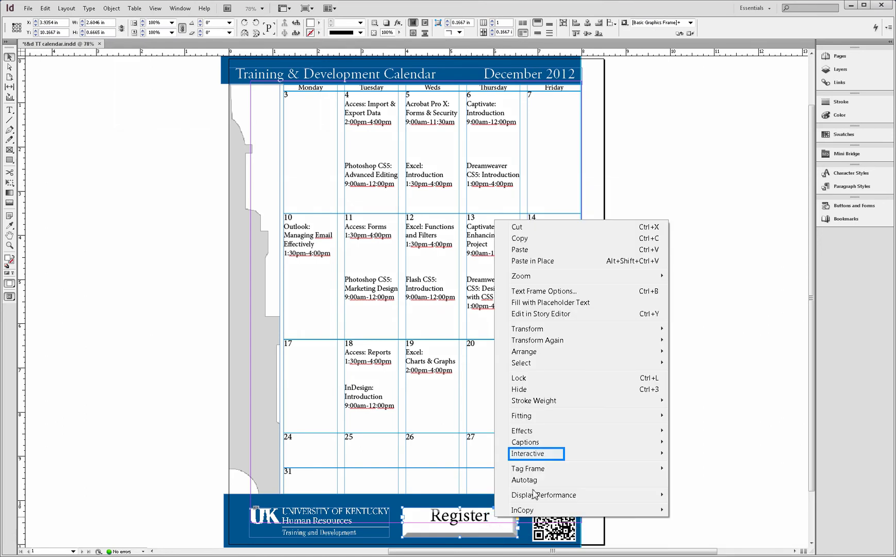
pyautogui.click(538, 455)
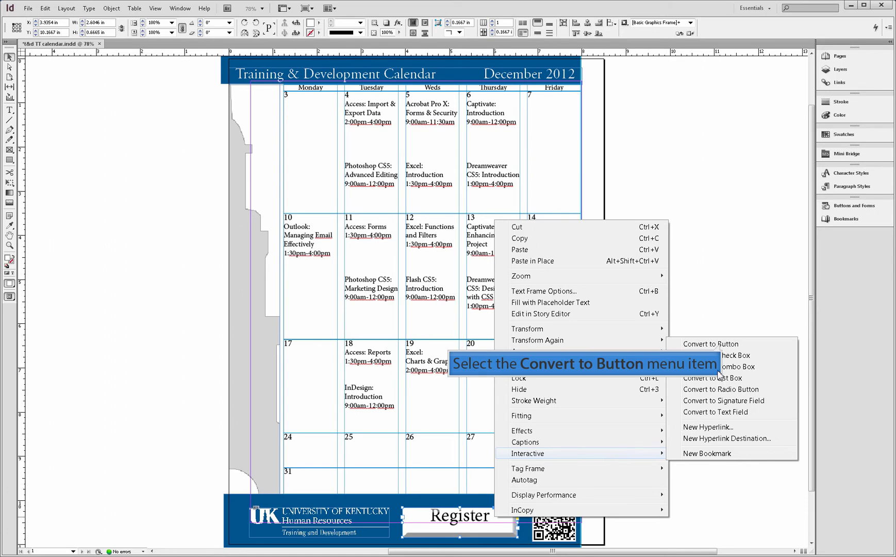
pyautogui.click(722, 347)
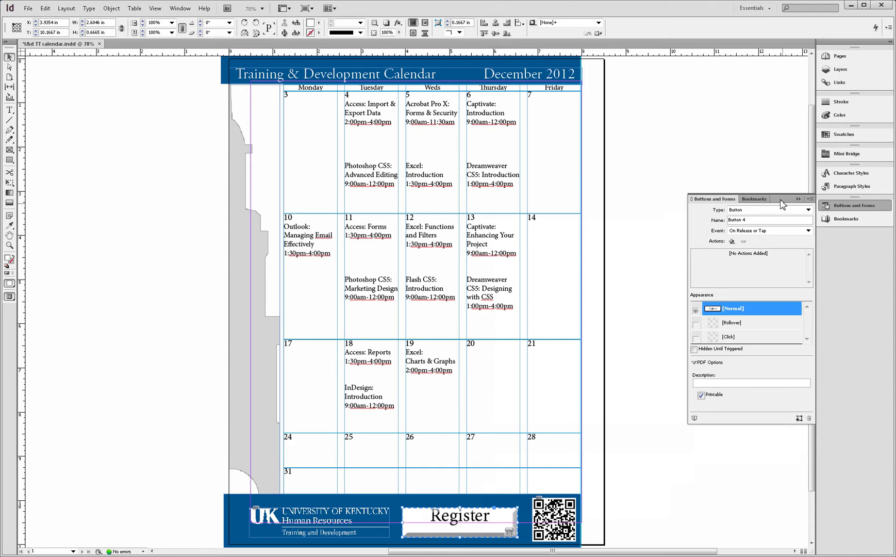
# Step: Rename Button 4 to 'Register', keeping its event as On Release or Tap
pyautogui.moveTo(781, 204); pyautogui.dragTo(774, 205)
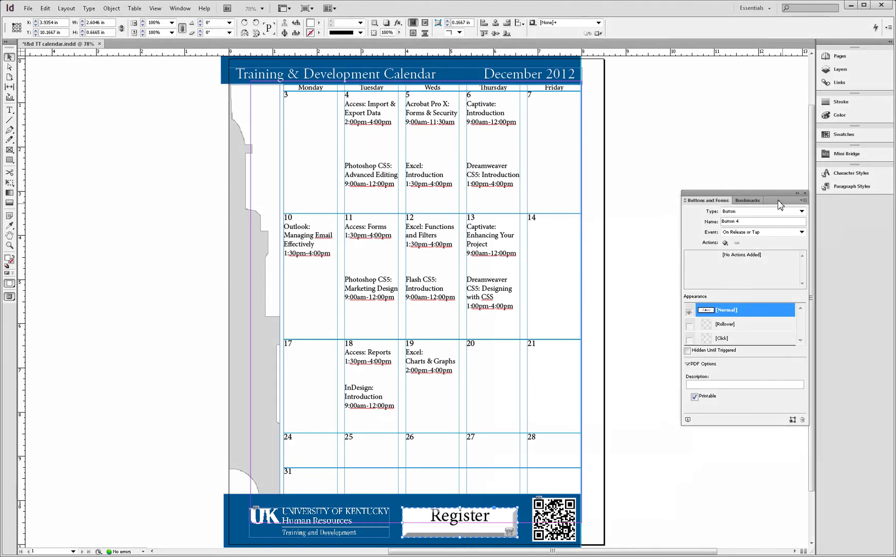
pyautogui.moveTo(780, 205); pyautogui.dragTo(622, 249)
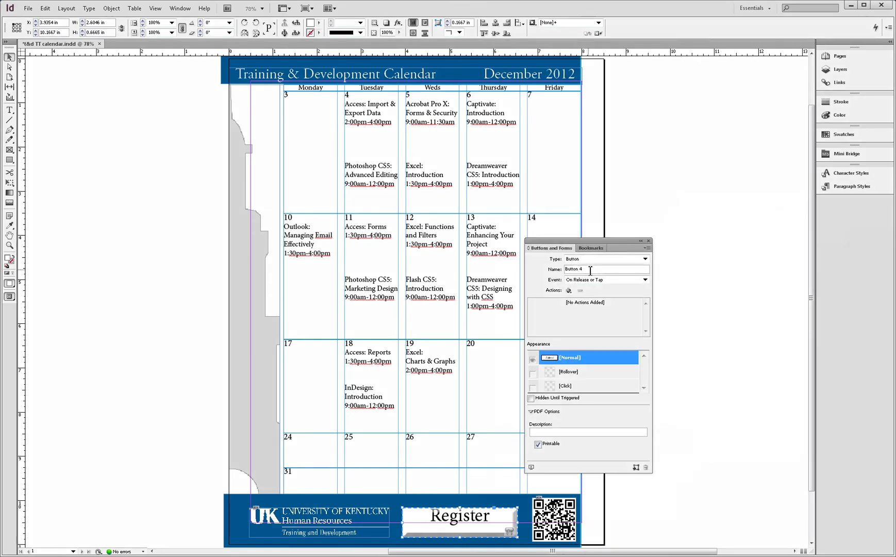
pyautogui.moveTo(590, 270); pyautogui.dragTo(566, 269)
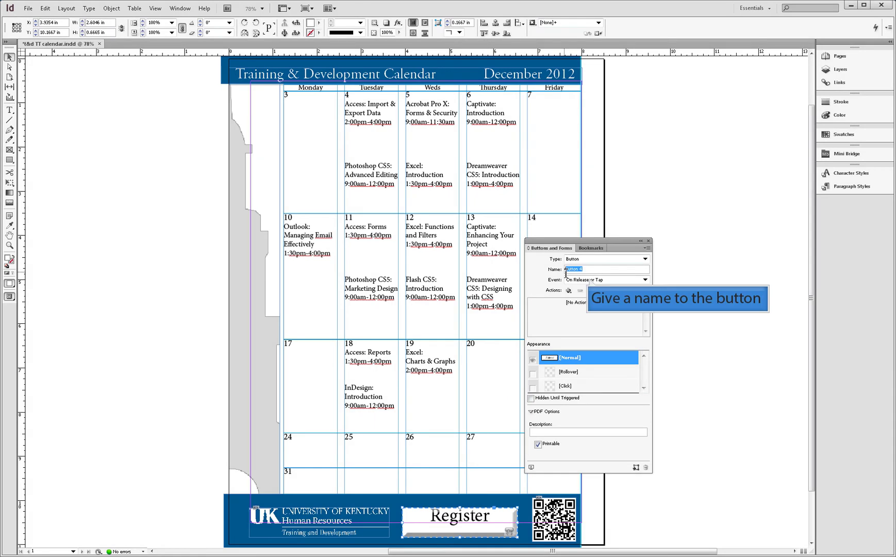
pyautogui.write('Register')
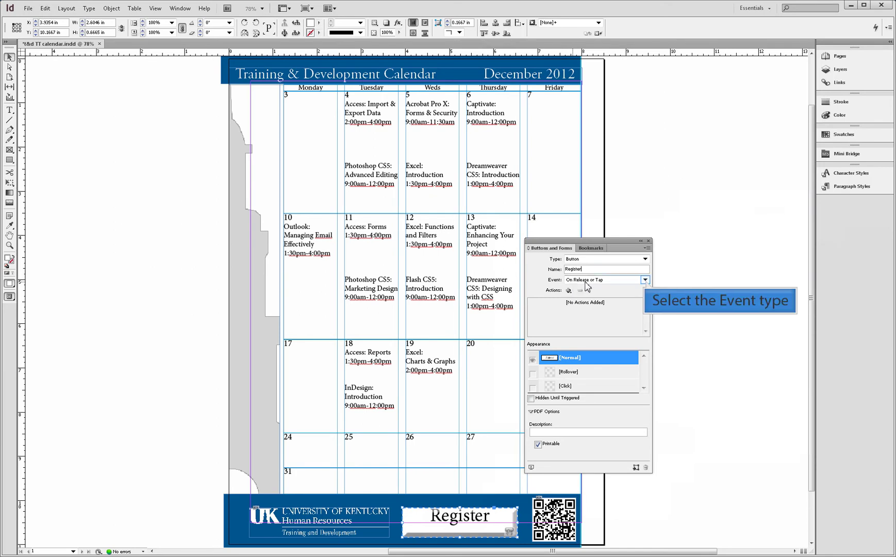
pyautogui.click(645, 280)
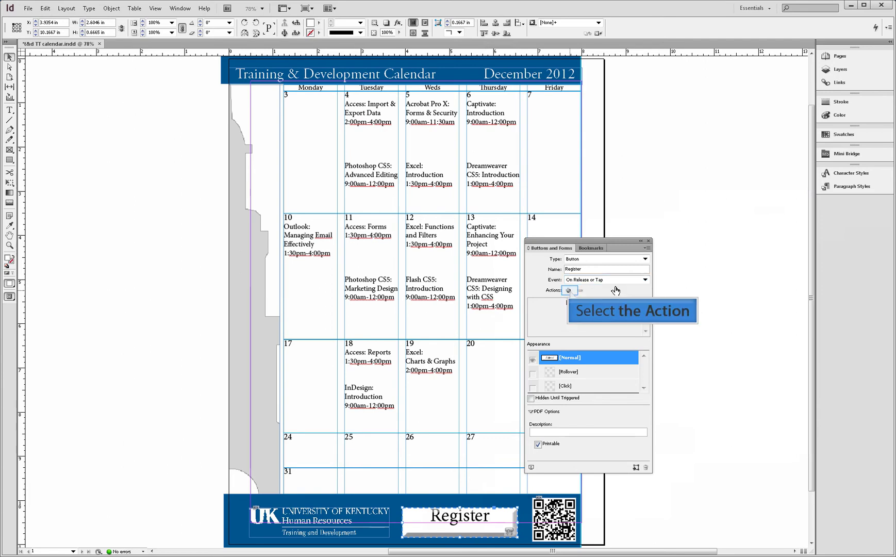
pyautogui.click(570, 290)
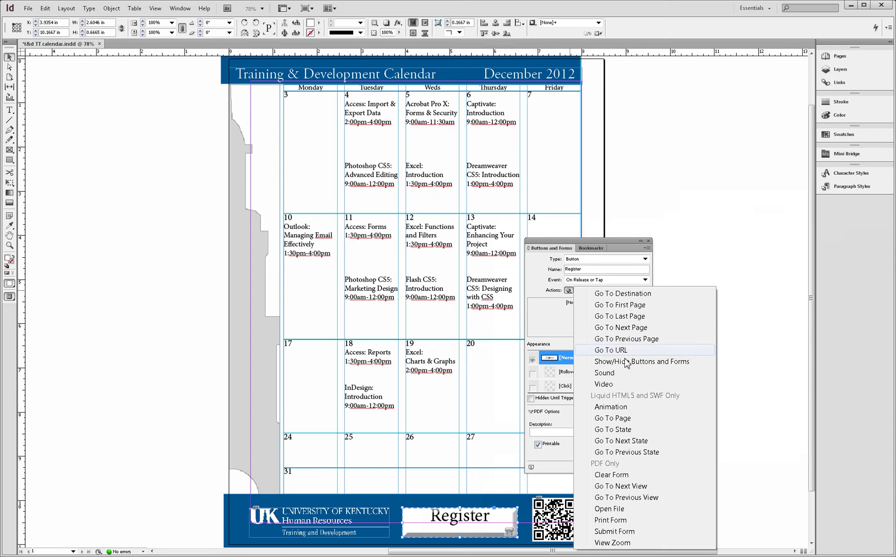
pyautogui.click(614, 351)
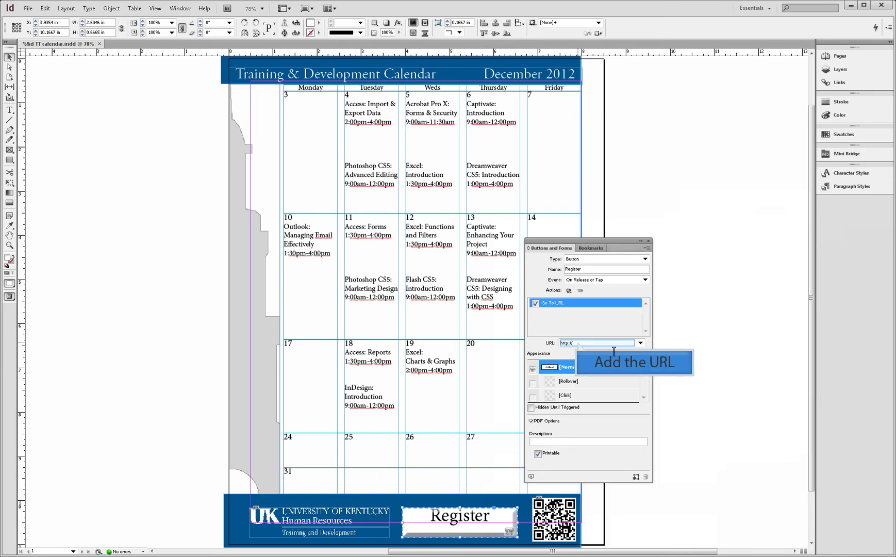
pyautogui.click(580, 343)
pyautogui.moveTo(579, 343); pyautogui.dragTo(563, 344)
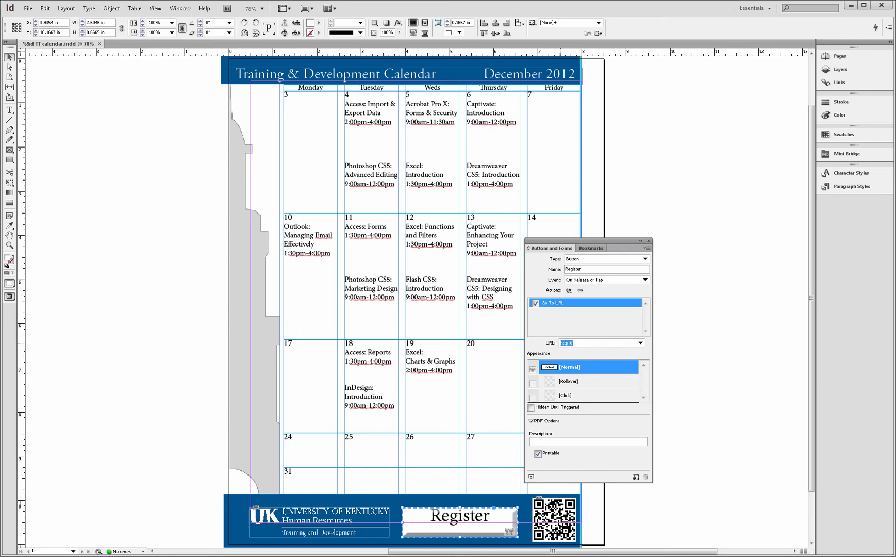
pyautogui.write('http://hr.uky.edu/TandD/tt.php')
# Step: Dock the button panel and set up exporting t&d TT calendar.pdf to the Desktop as Adobe PDF (Interactive)
pyautogui.moveTo(613, 239); pyautogui.dragTo(830, 203)
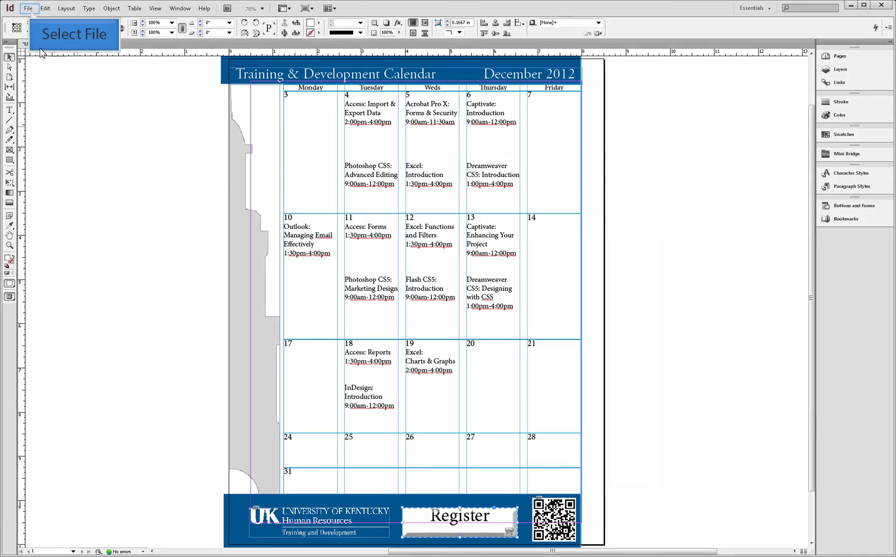
pyautogui.click(30, 9)
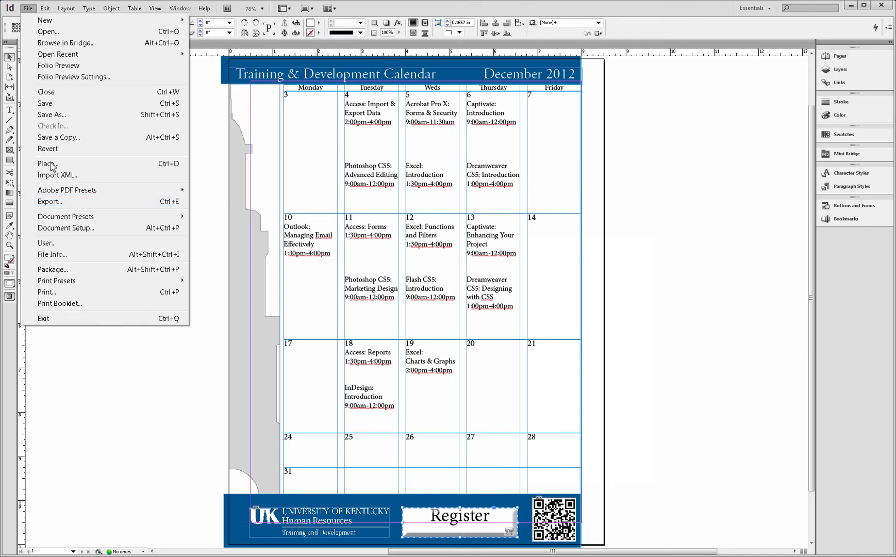
pyautogui.click(50, 201)
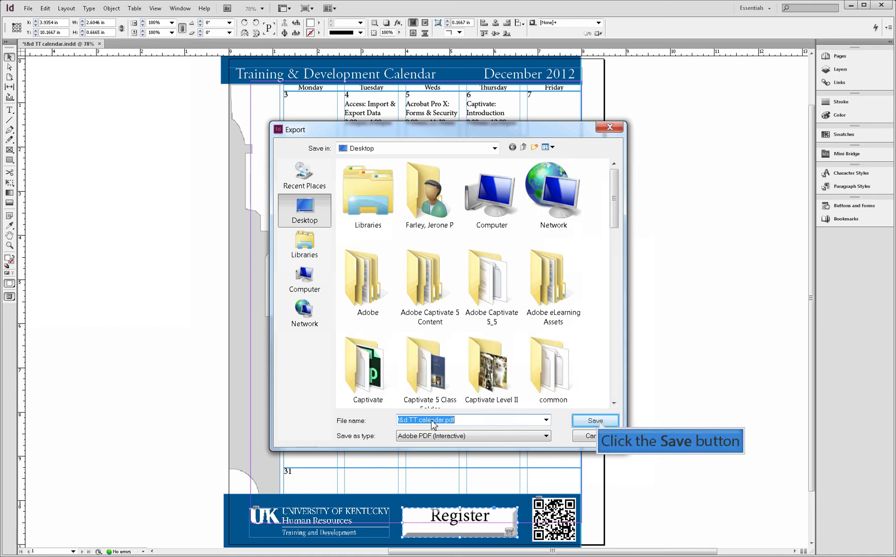
# Step: Export the interactive PDF with View After Exporting enabled so it opens in Acrobat
pyautogui.click(595, 420)
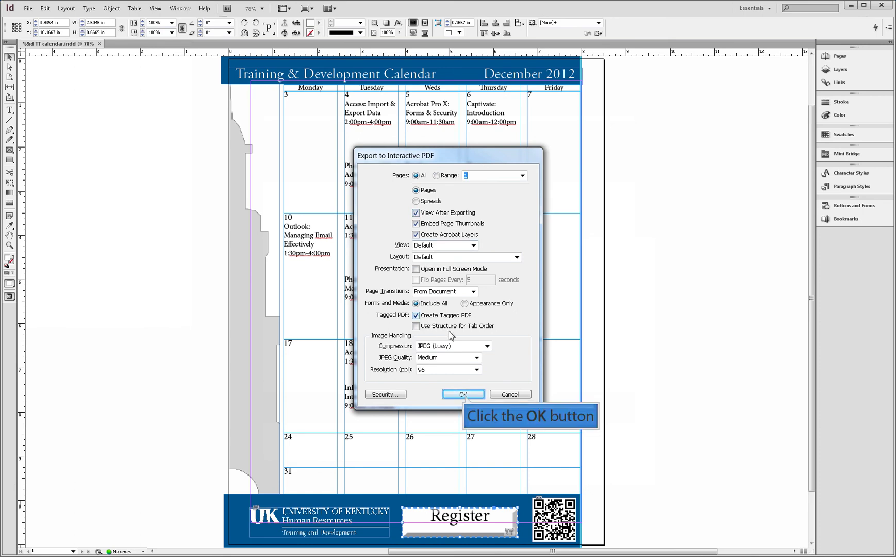
pyautogui.click(463, 394)
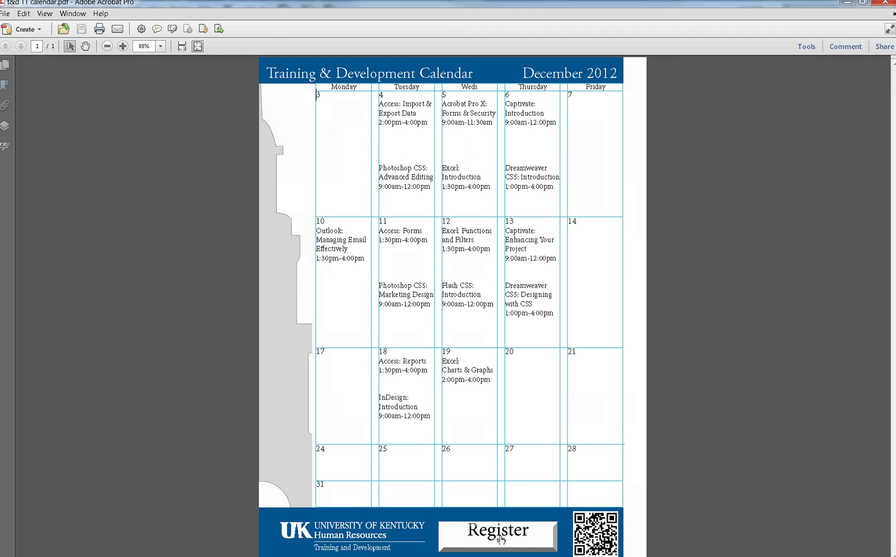
# Step: Test the PDF's Register button, opening hr.uky.edu/TandD/tt.php in Firefox
pyautogui.click(500, 539)
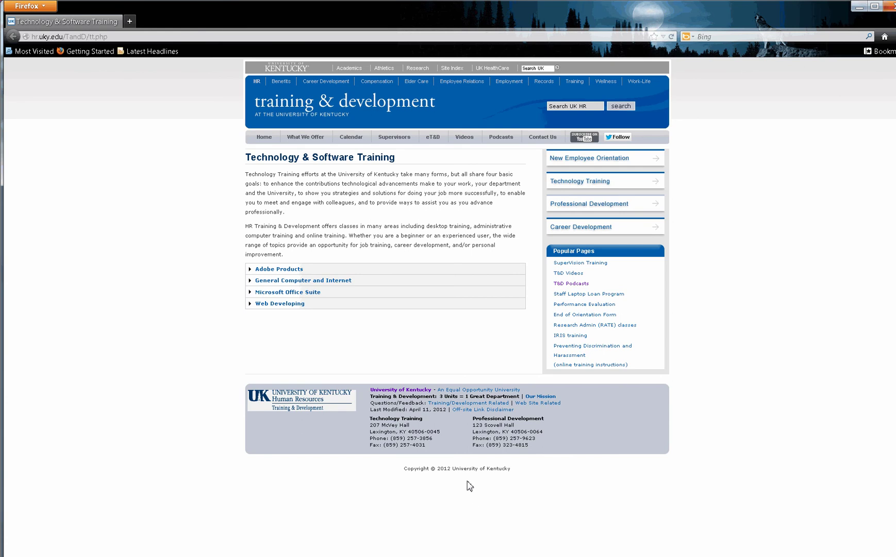